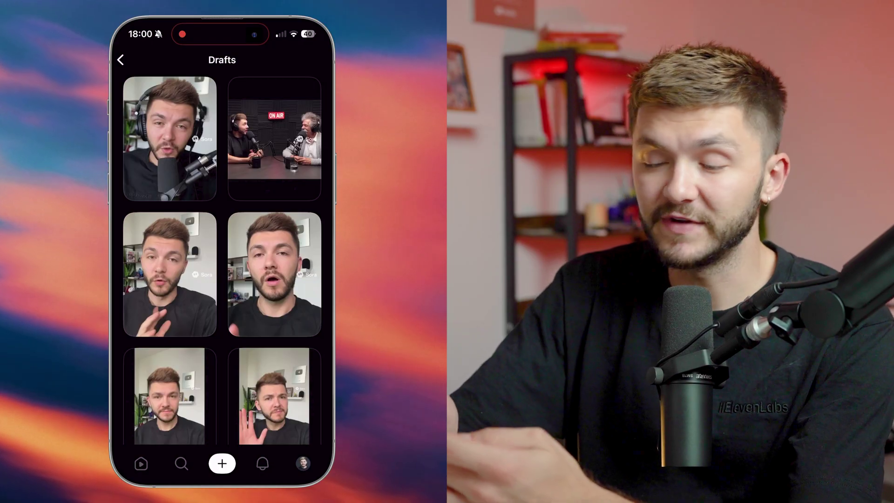
Step: Open the Sora draft video full screen
left_click(169, 274)
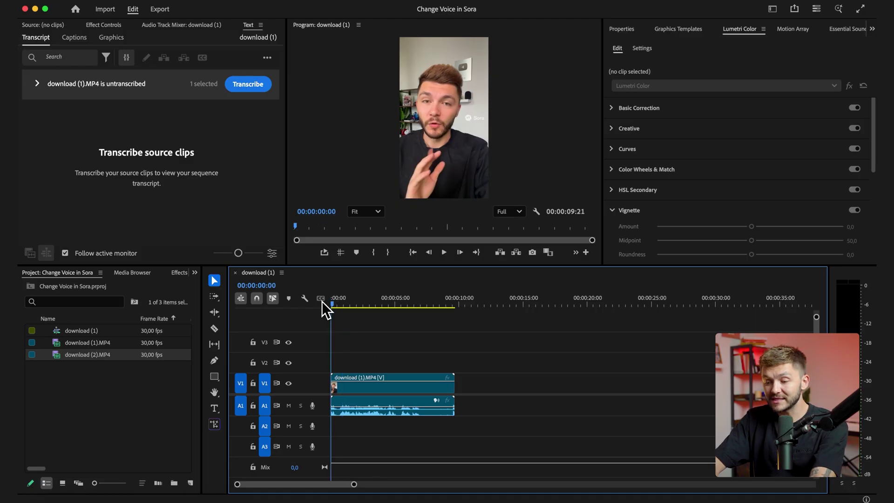
Step: Set the sequence out point at 00:00:07:08 and export it as Waveform Audio, orignal audio.wav
left_click_drag(322, 301, 425, 302)
key("o")
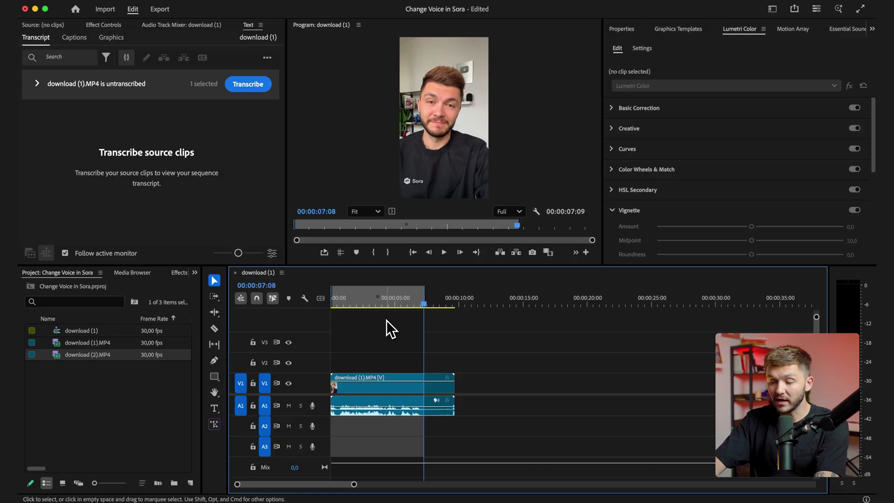
key("super+m")
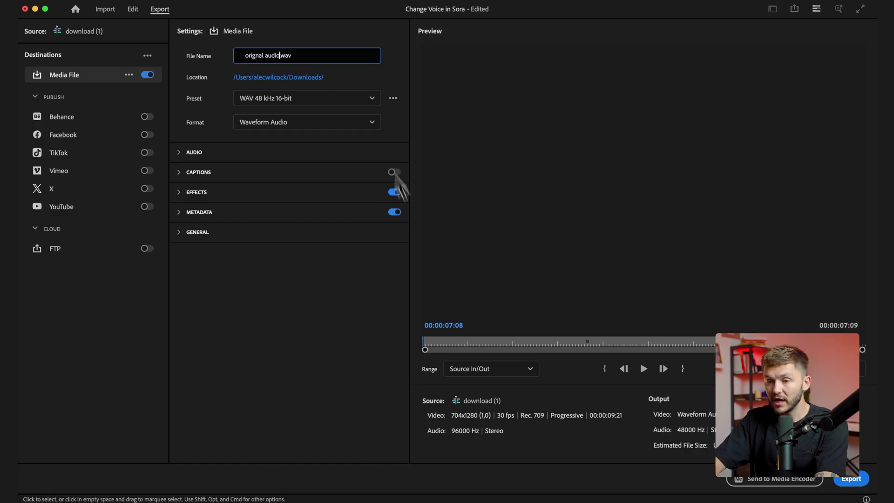
left_click(278, 123)
left_click(286, 335)
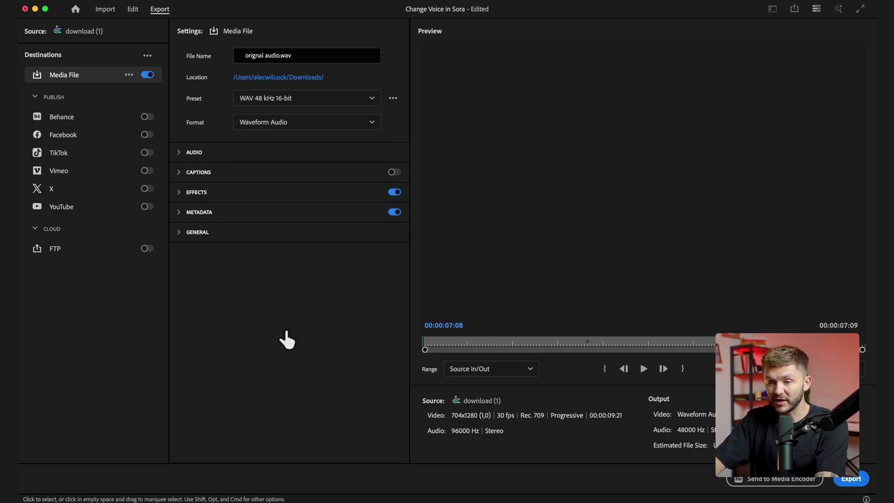
left_click(850, 479)
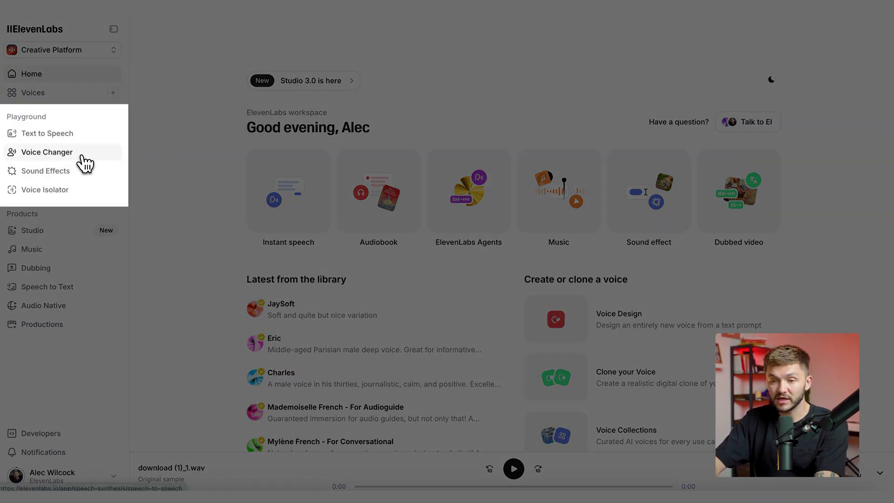
Step: Upload the exported orignal audio.wav into ElevenLabs' Voice Changer
left_click(85, 163)
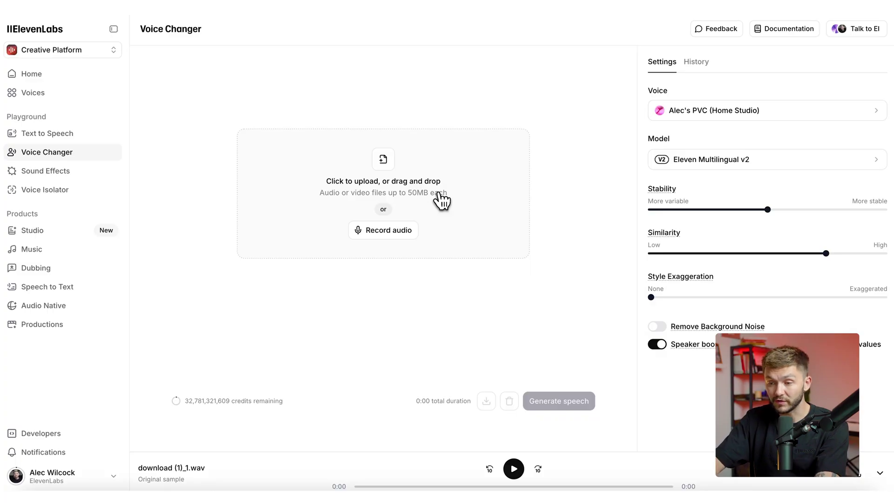
left_click(437, 193)
left_click(353, 183)
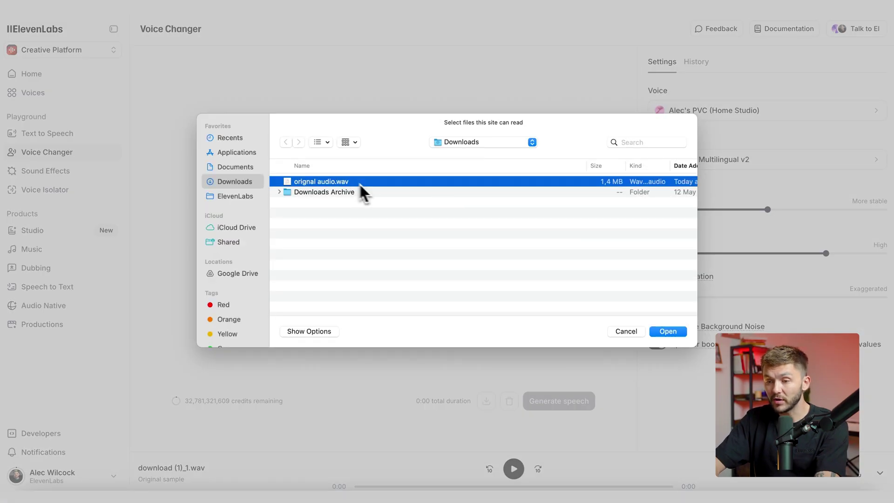
left_click(673, 332)
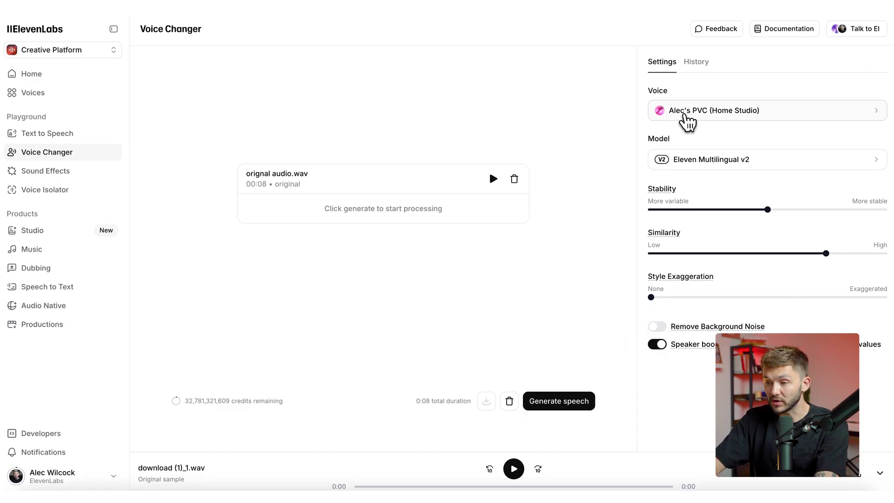
Step: Scroll through the Voice Changer's list of available voices
left_click(684, 114)
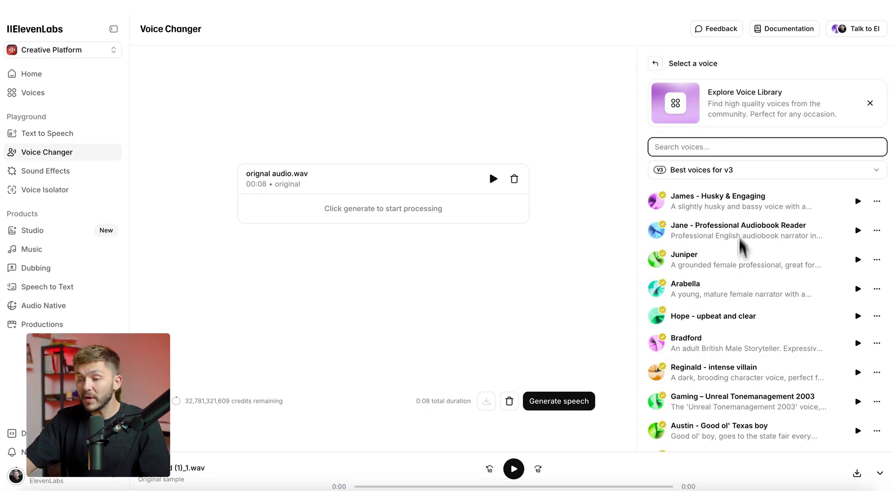
scroll(769, 308, "down", 8)
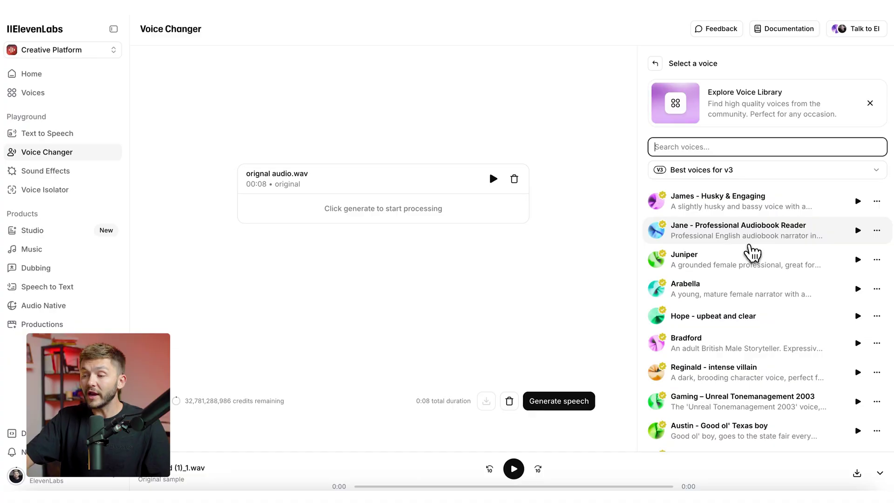
scroll(766, 257, "down", 3)
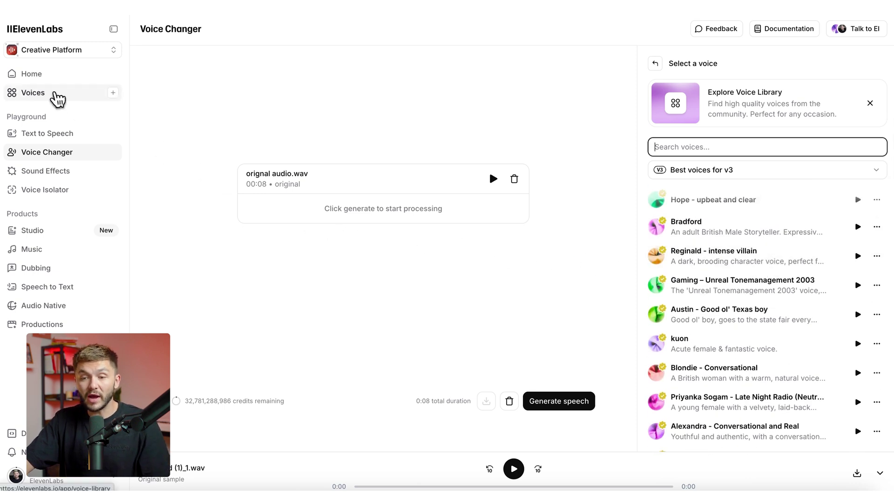
Step: View Voice Design under Voices > Create or Clone a Voice, then return to Voice Changer
left_click(56, 95)
left_click(778, 103)
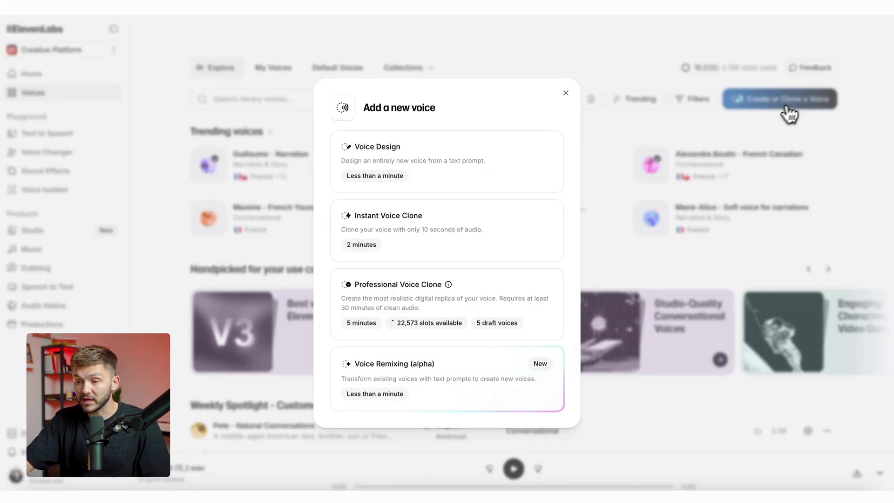
left_click(460, 167)
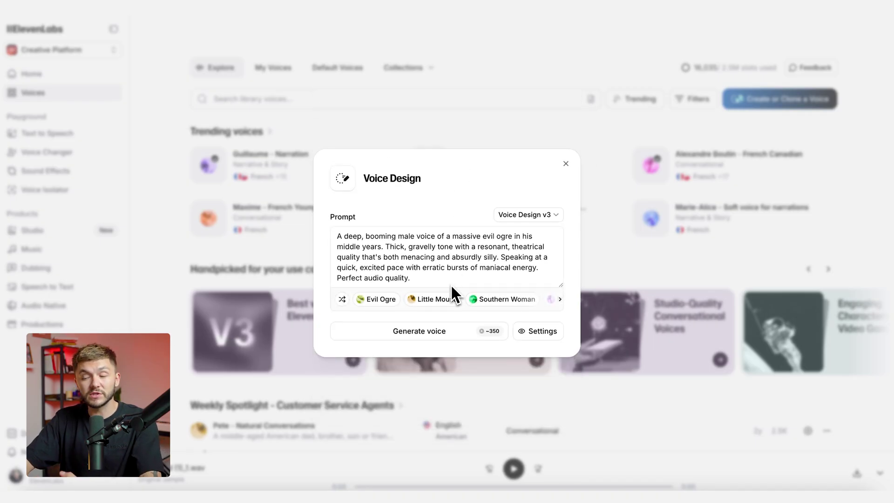
left_click(565, 164)
left_click(75, 153)
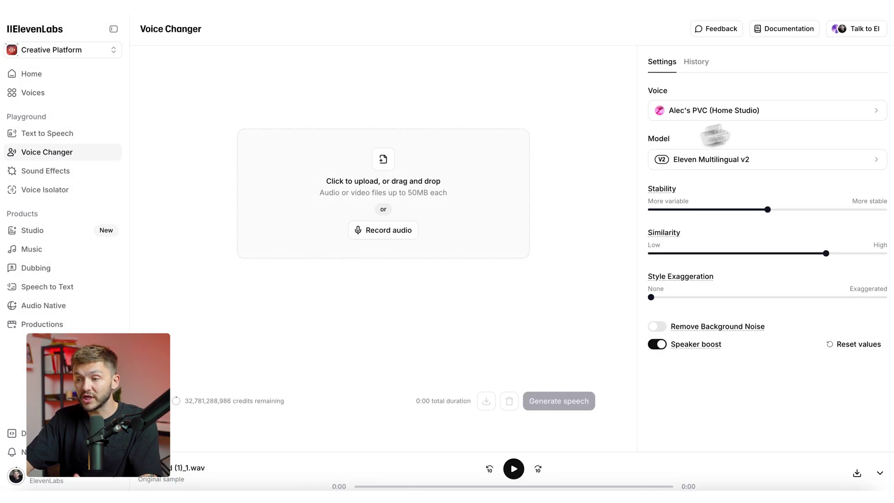
Step: Select the personal Home Studio voice clone as the target voice
left_click(744, 114)
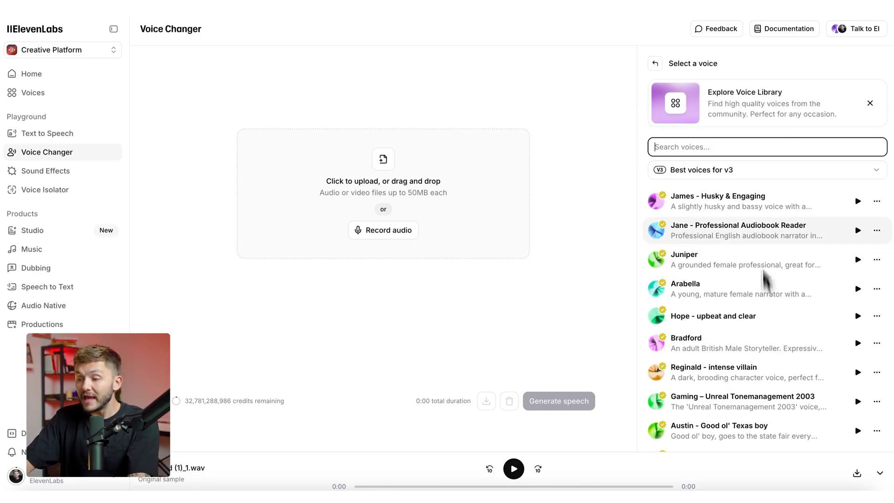
scroll(791, 418, "down", 10)
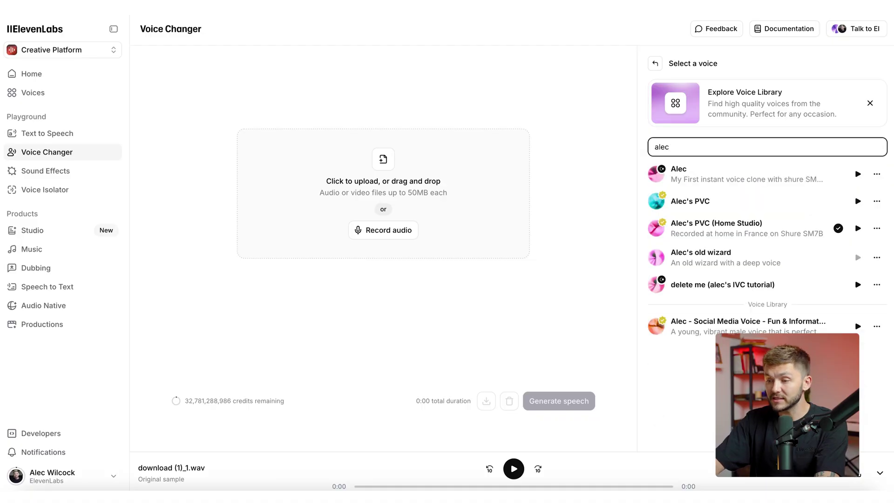
left_click(731, 231)
Step: Upload orignal audio.wav, generate the converted speech and download the result
left_click(433, 204)
left_click(363, 181)
left_click(663, 333)
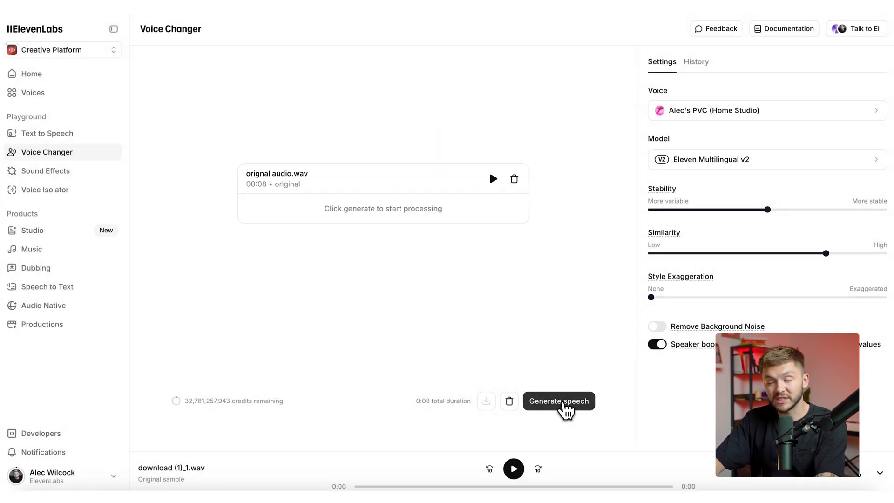
left_click(563, 403)
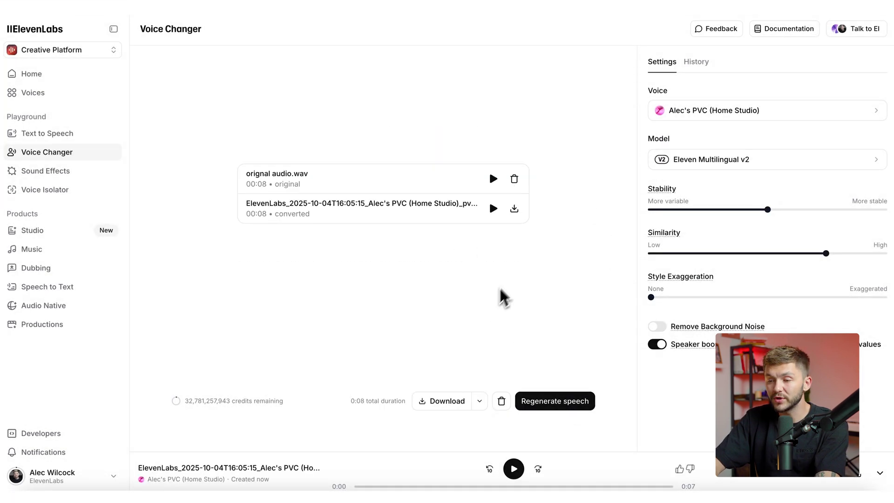
left_click(514, 209)
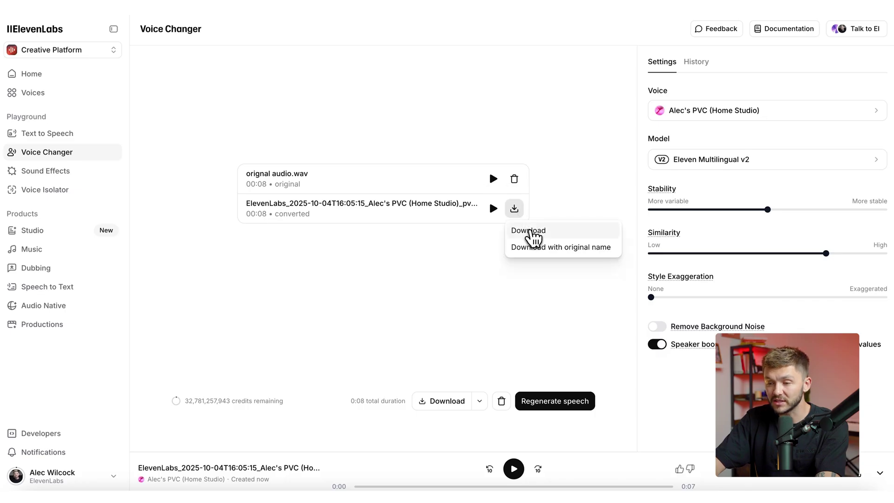
left_click(525, 233)
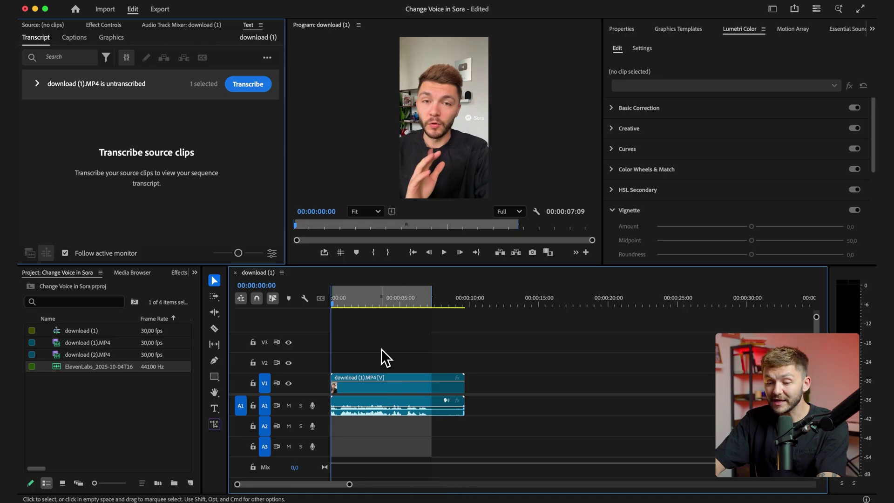
Step: Place the ElevenLabs mp3 from Downloads on track A2 at 00:00:00:00 and check alignment
scroll(381, 349, "up", 5)
left_click(50, 500)
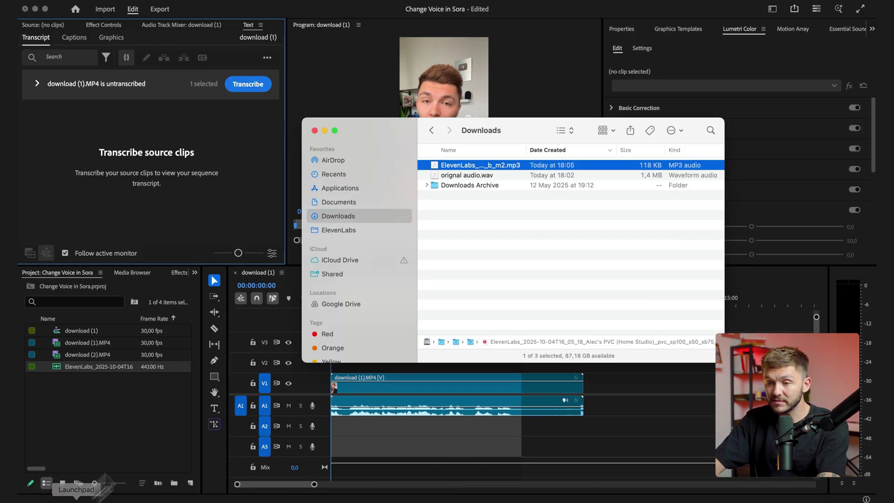
left_click_drag(446, 349, 333, 432)
left_click(389, 457)
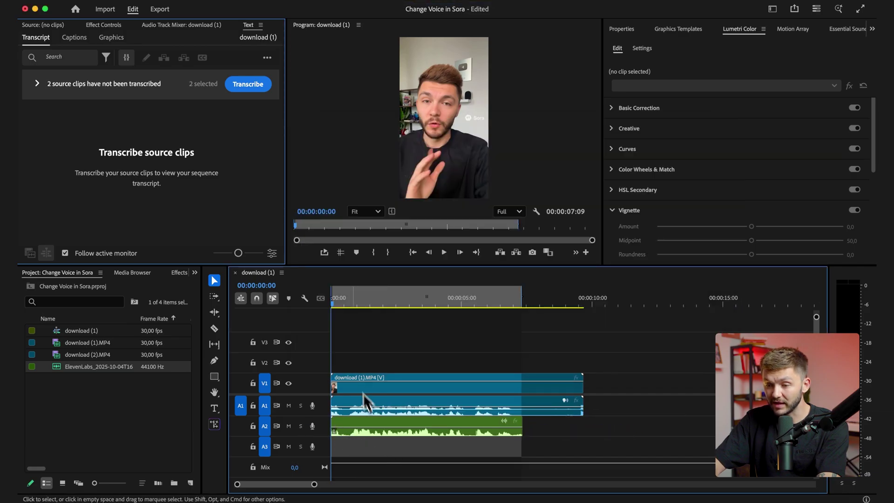
key("backslash")
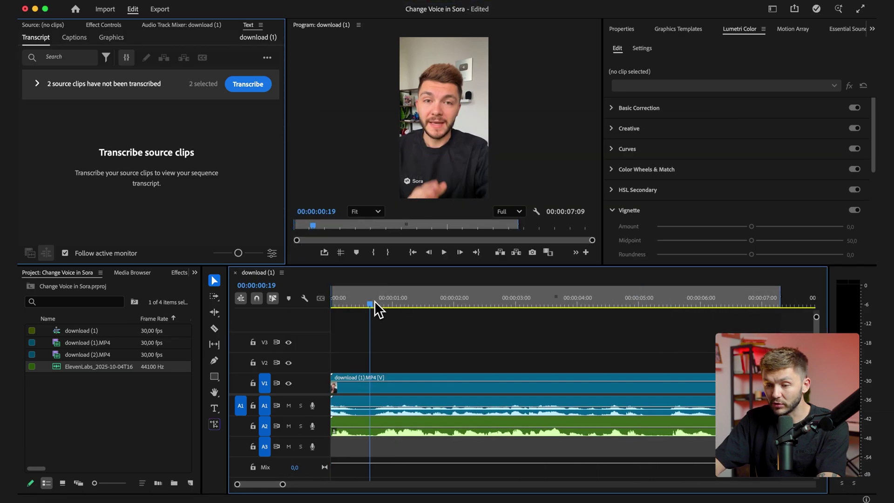
left_click_drag(376, 301, 399, 299)
key("minus")
key("minus")
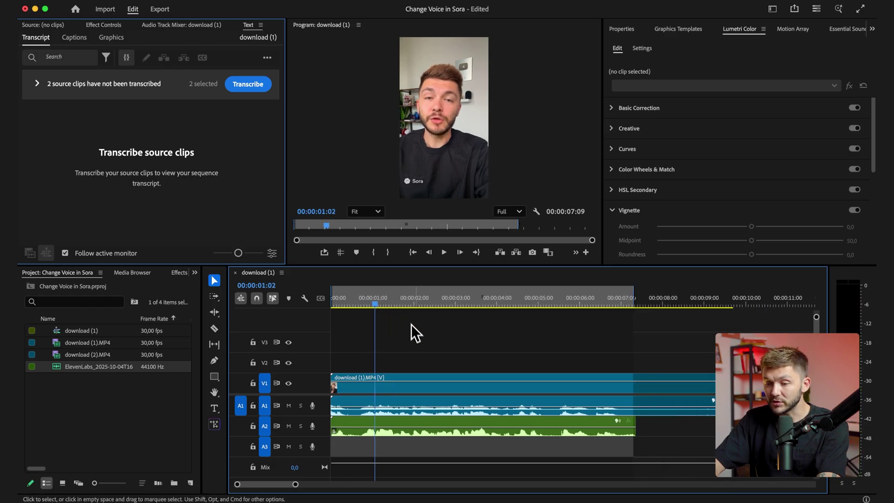
Step: Uncheck Enable on the Sora clip's original A1 audio so only the A2 voice plays
left_click(426, 415)
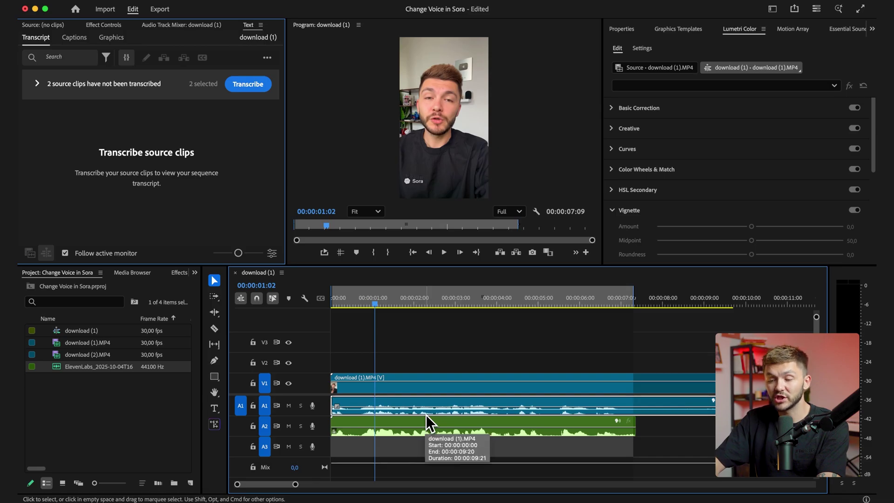
right_click(426, 414)
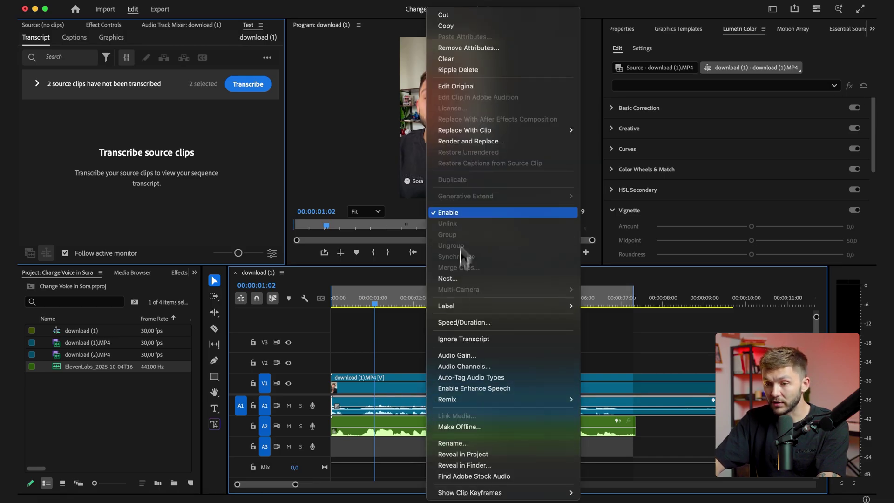
left_click(437, 215)
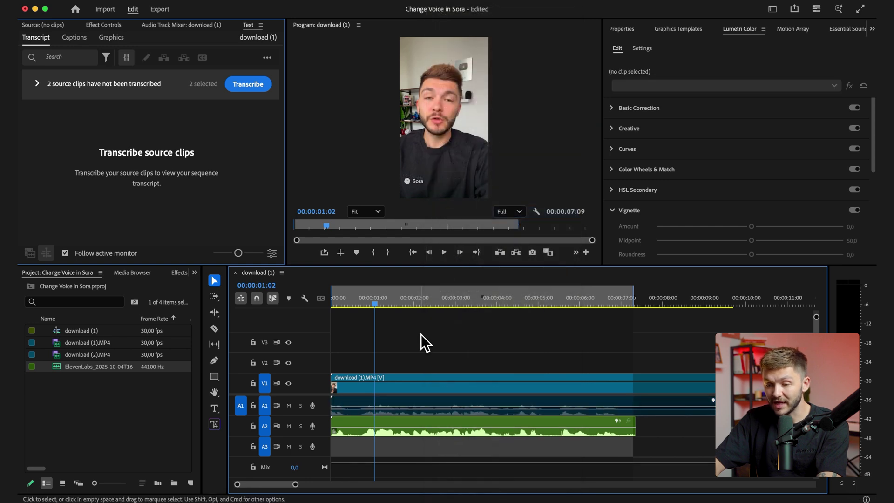